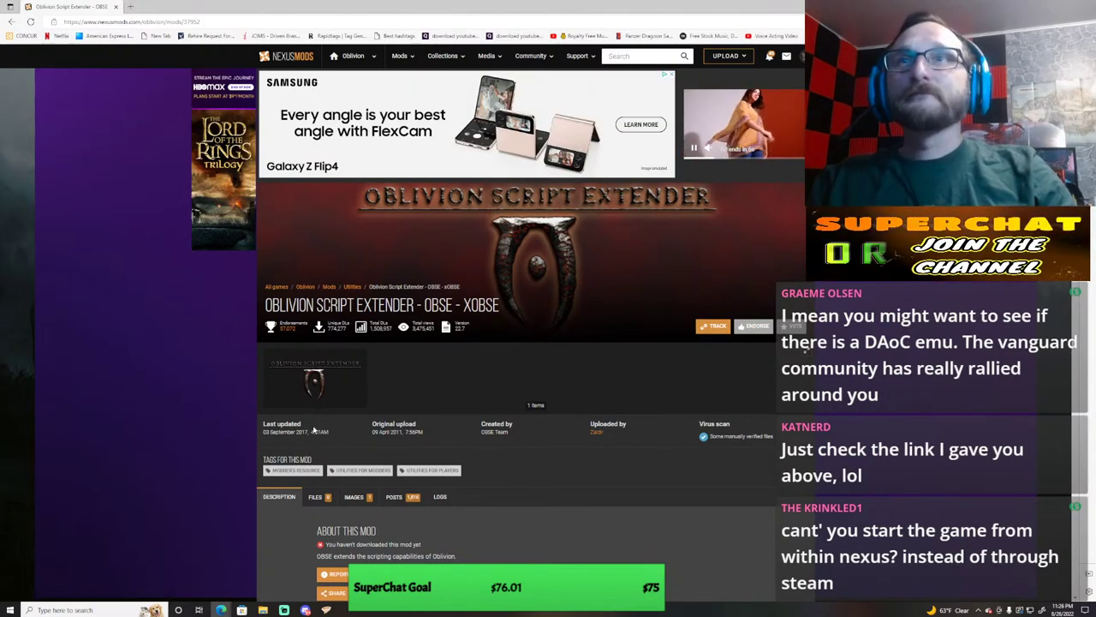
- Open the xOBSE 22.7 release from the Oblivion Script Extender mod page and start downloading xOBSE-22.7.zip
scroll(457, 432, "down", 2)
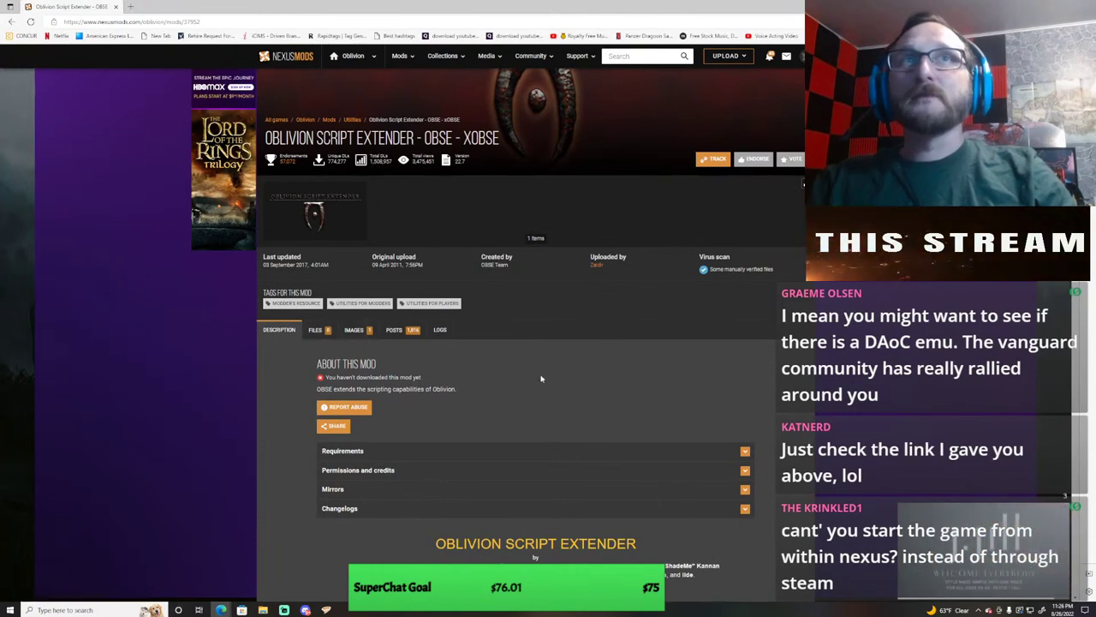
scroll(548, 372, "down", 2)
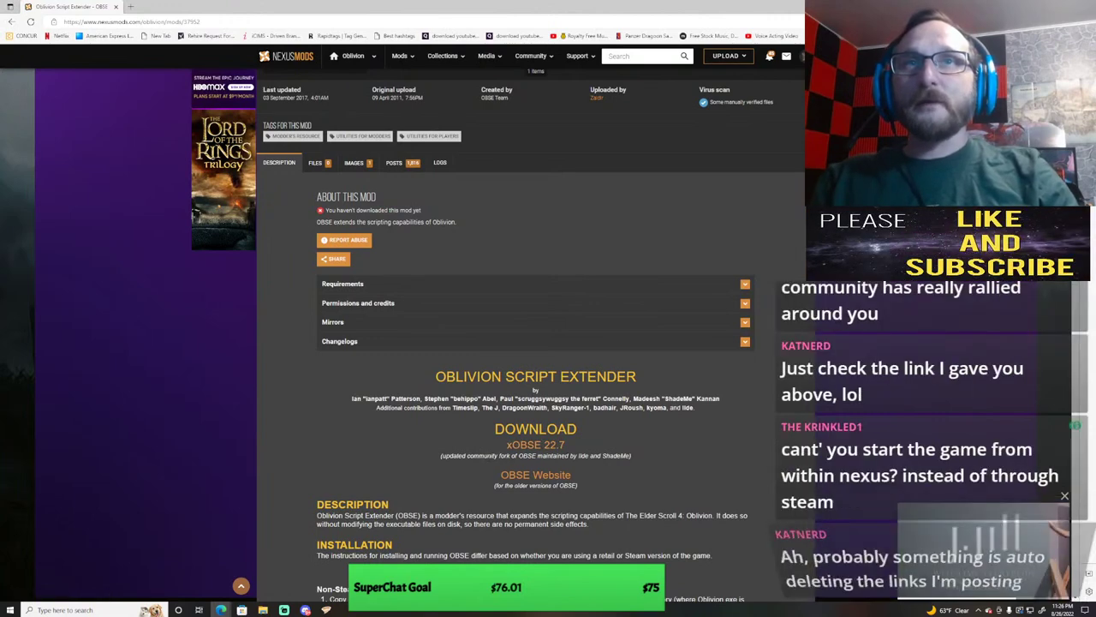
left_click(553, 445)
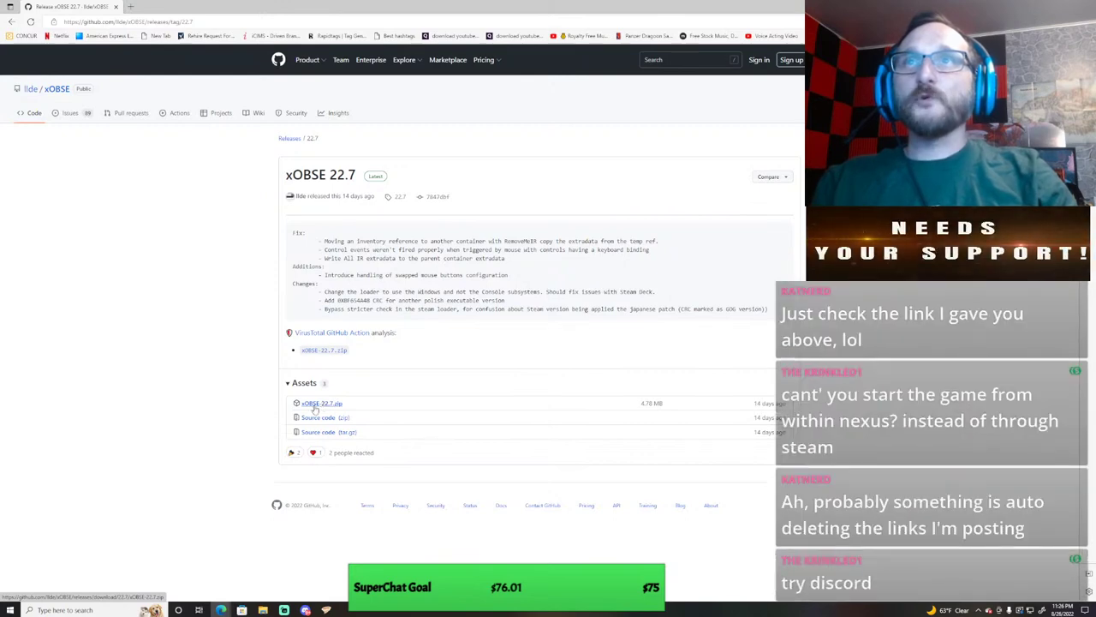
left_click(314, 407)
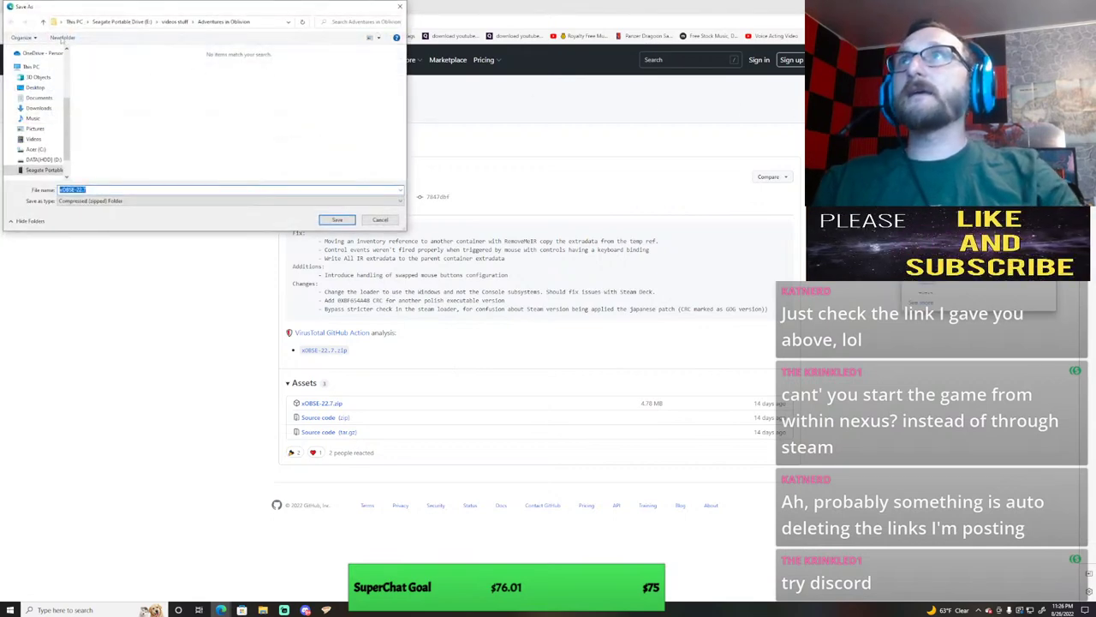
- Create a folder named "Oblivion Script Extender download" on the D: drive and save the xOBSE-22.7 zip in it
left_click(43, 160)
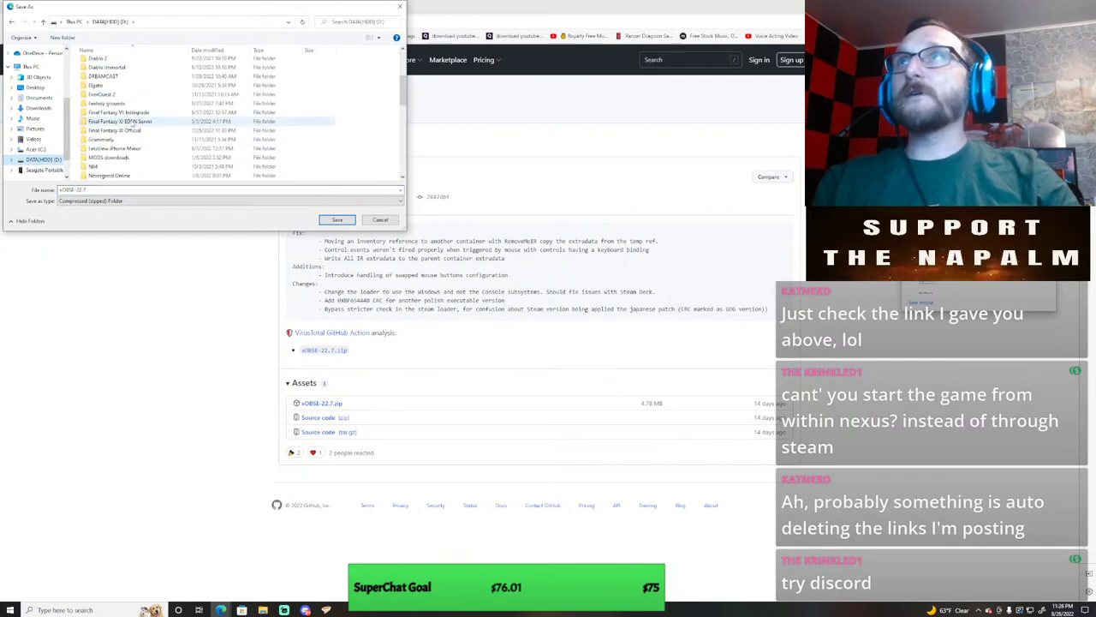
scroll(133, 123, "up", 1)
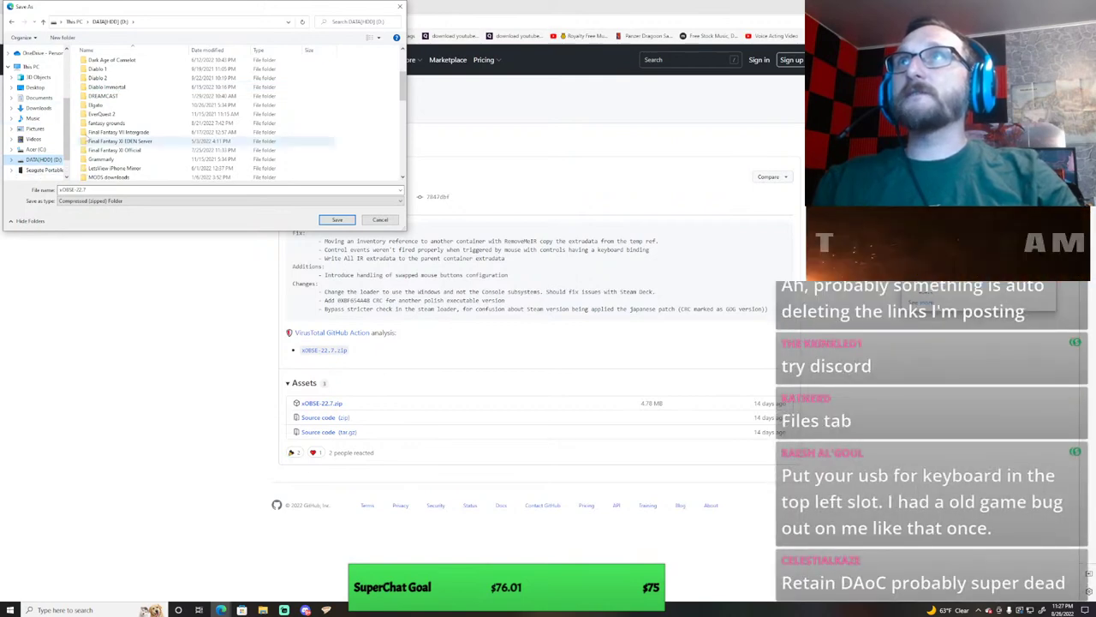
right_click(78, 102)
mouse_move(159, 193)
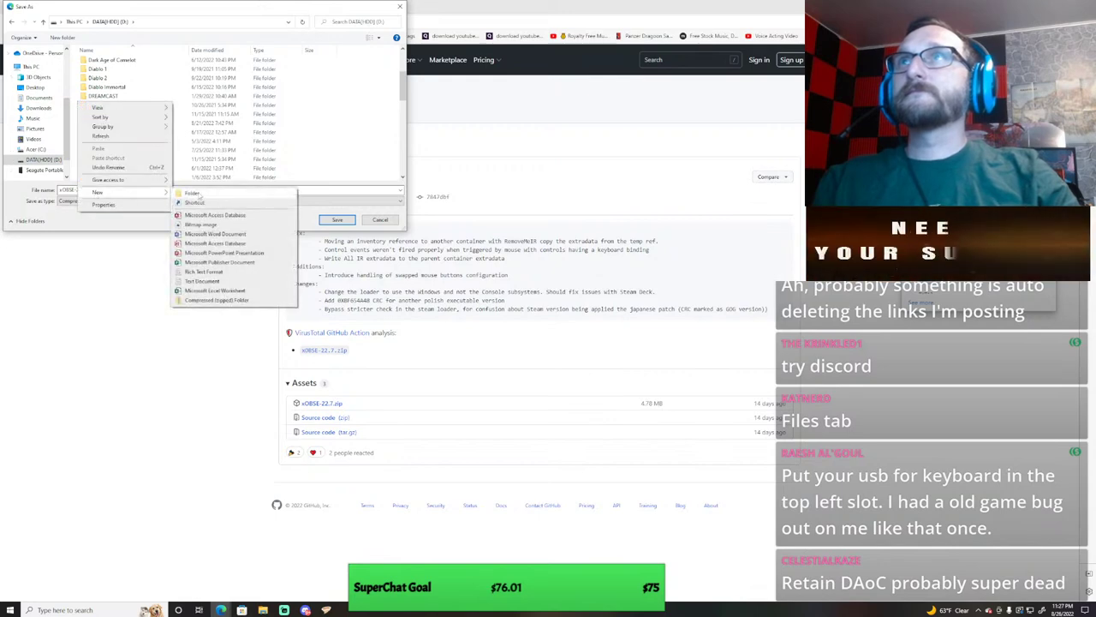
left_click(200, 193)
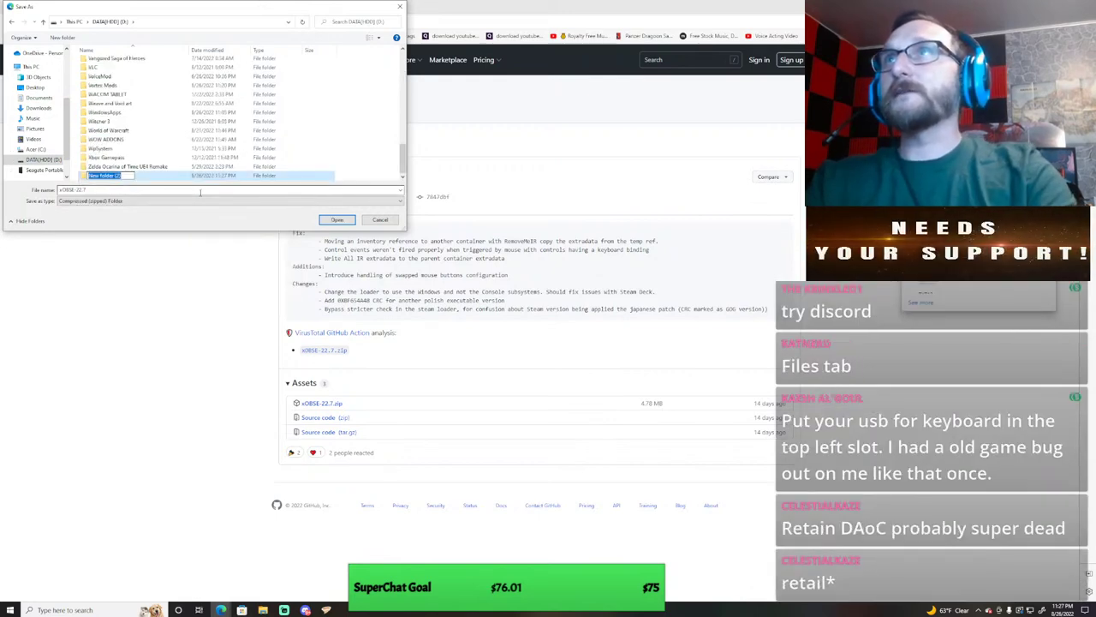
type("xt")
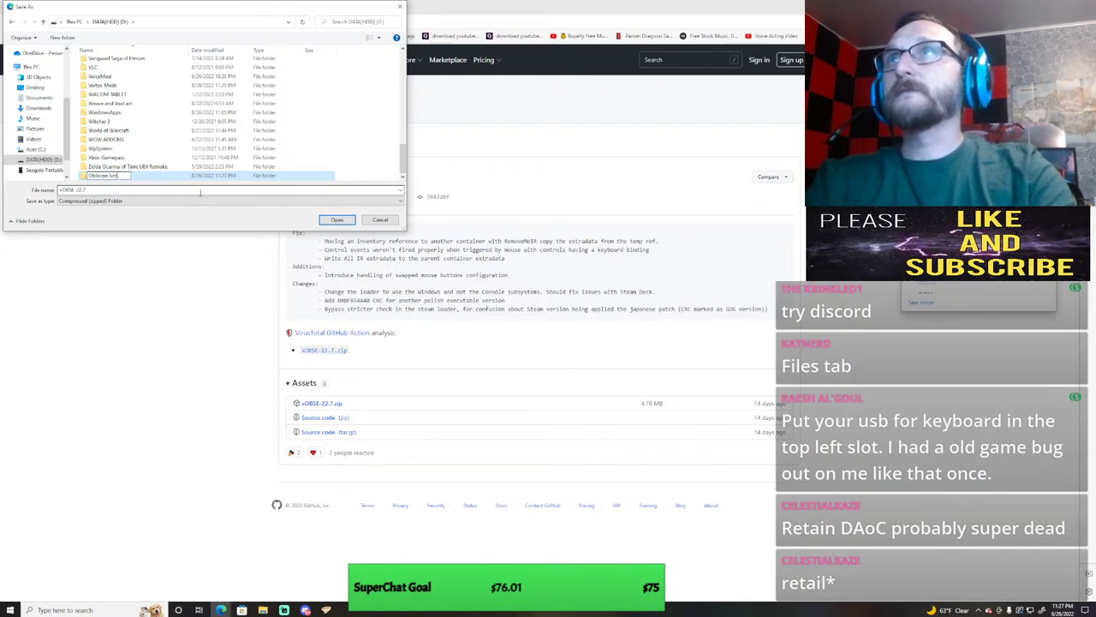
type("ender ")
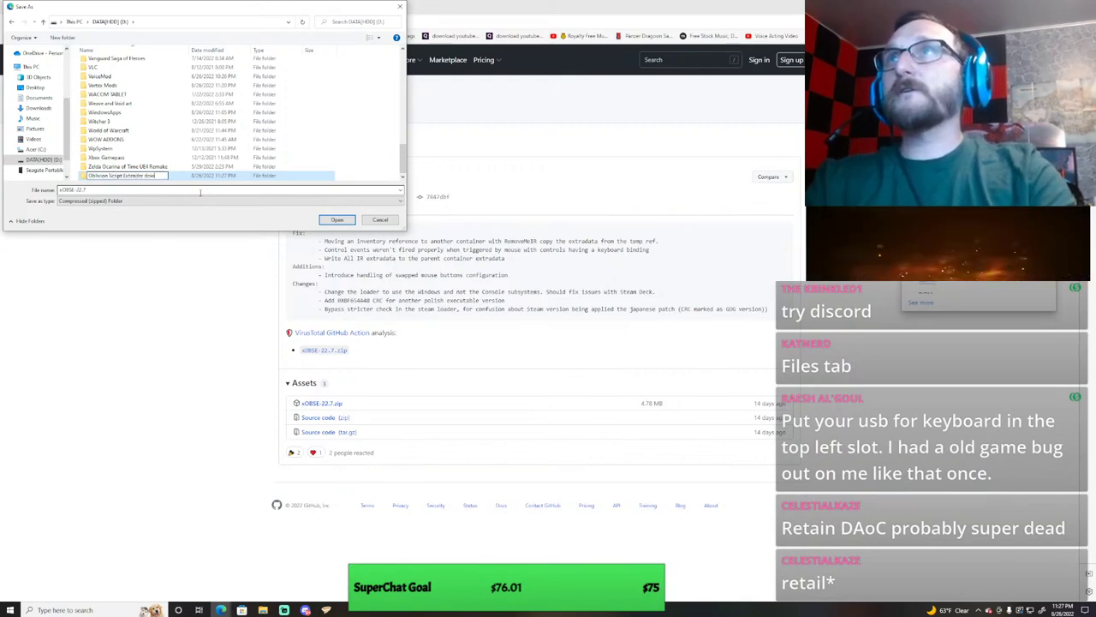
type("download")
key("Return")
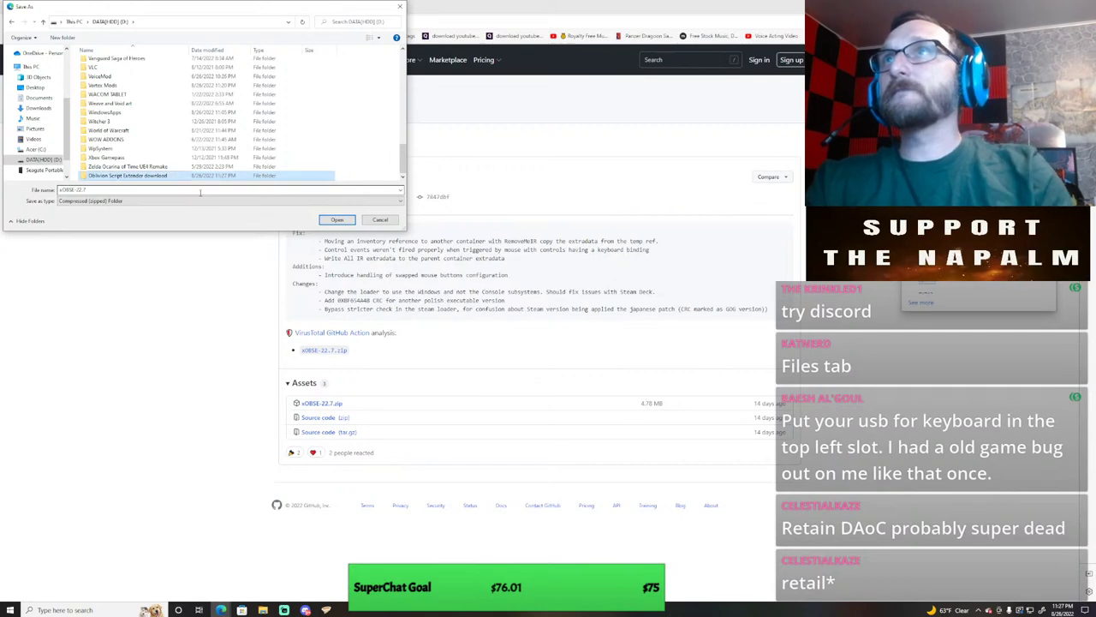
double_click(145, 176)
left_click(334, 219)
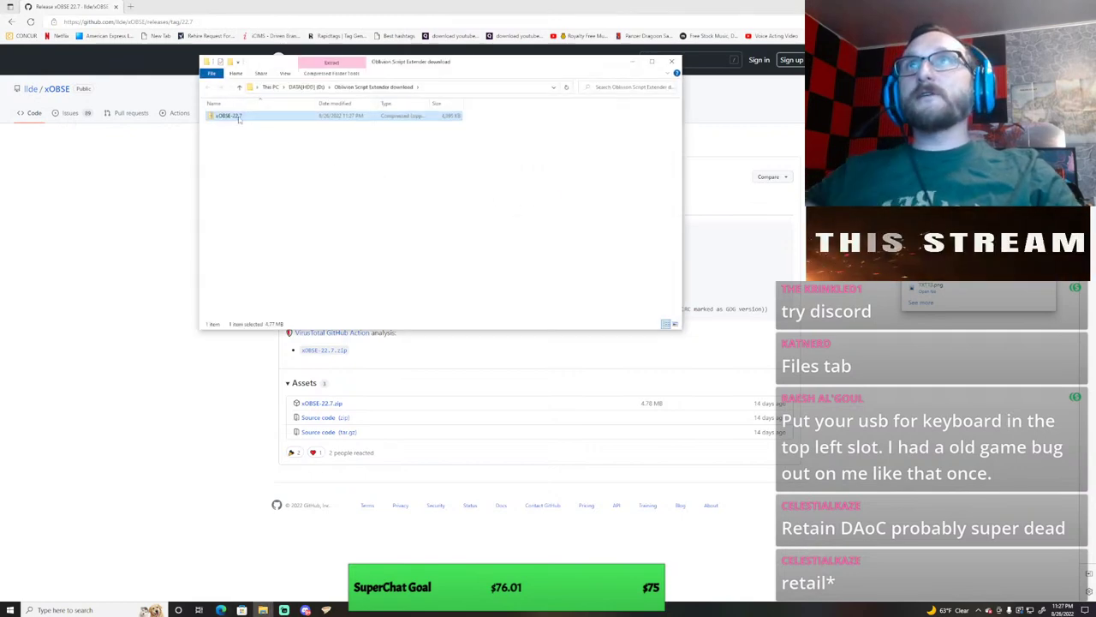
right_click(238, 119)
mouse_move(265, 156)
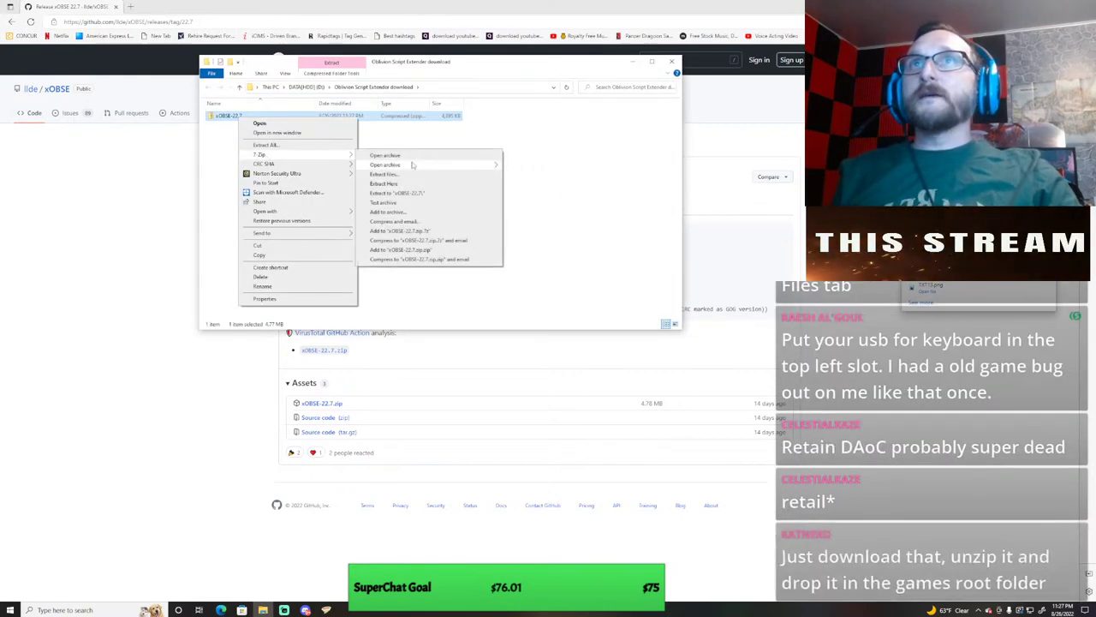
left_click(383, 174)
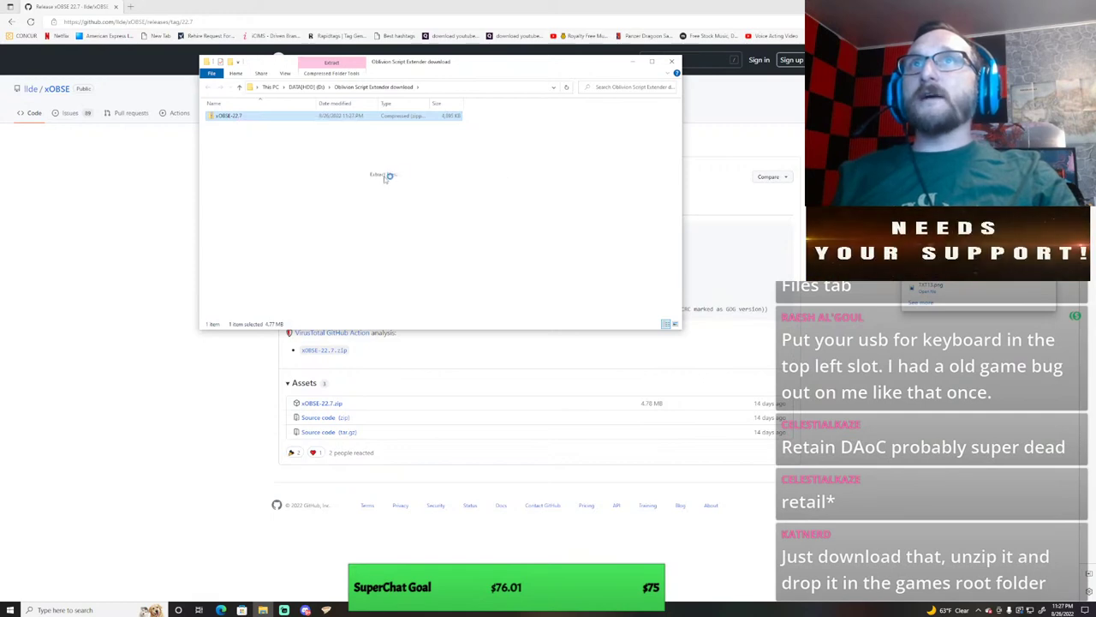
left_click(651, 260)
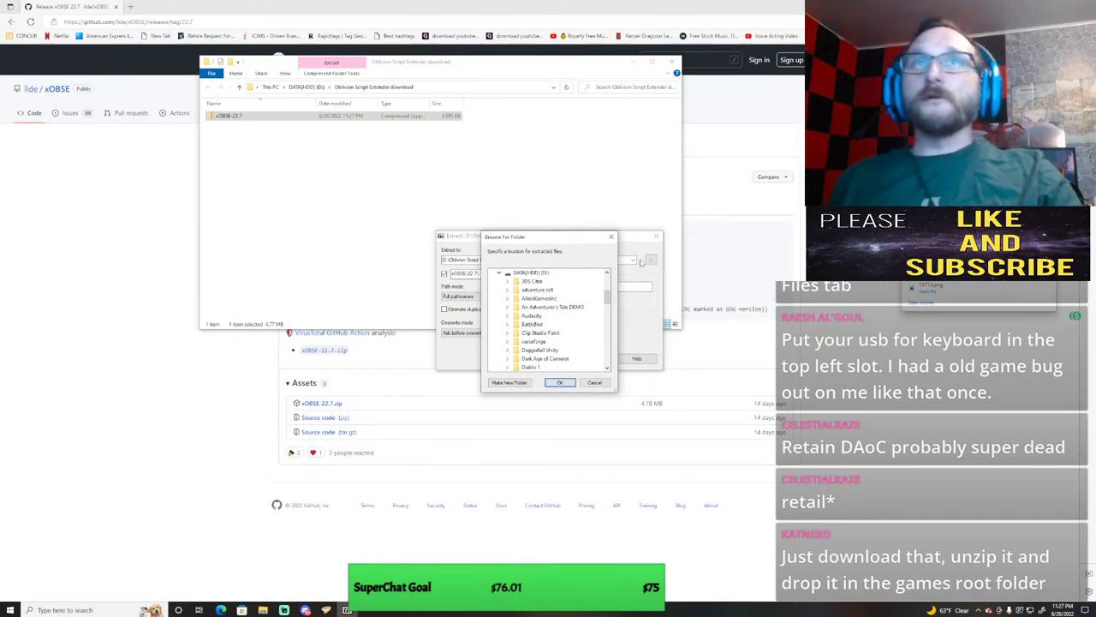
left_click(595, 382)
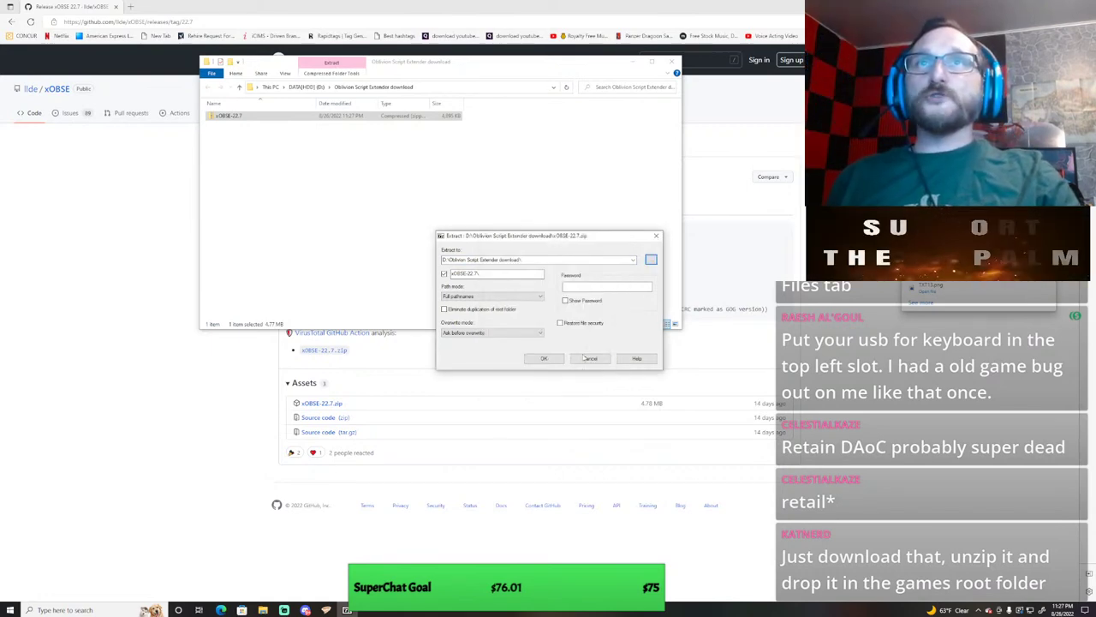
left_click(656, 237)
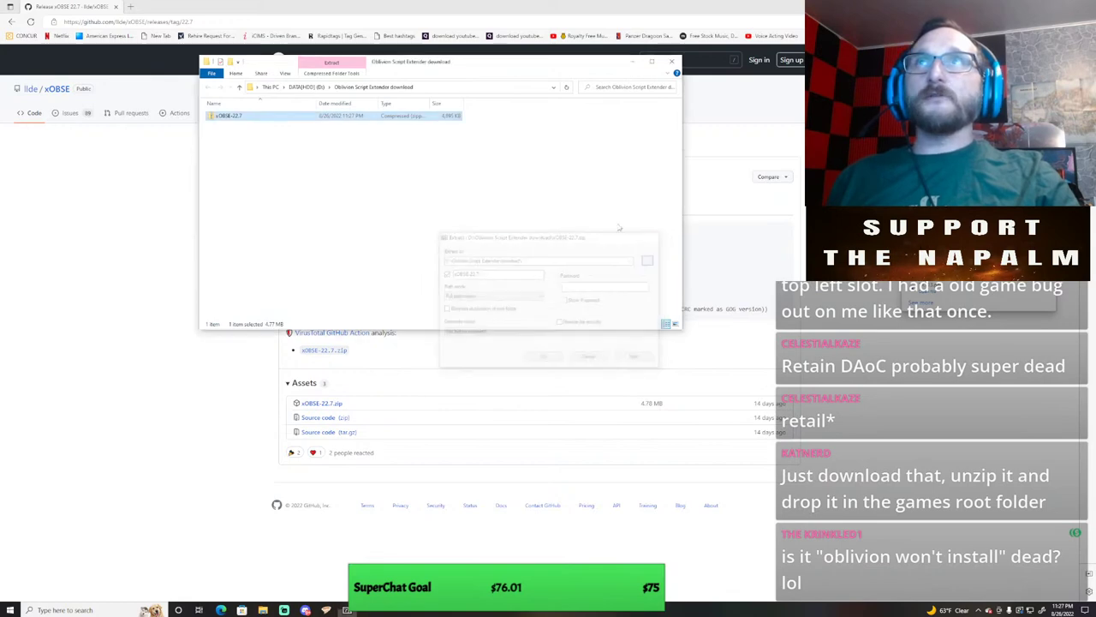
- Extract the xOBSE-22.7 archive with 7-Zip directly into its current folder
right_click(249, 116)
mouse_move(271, 152)
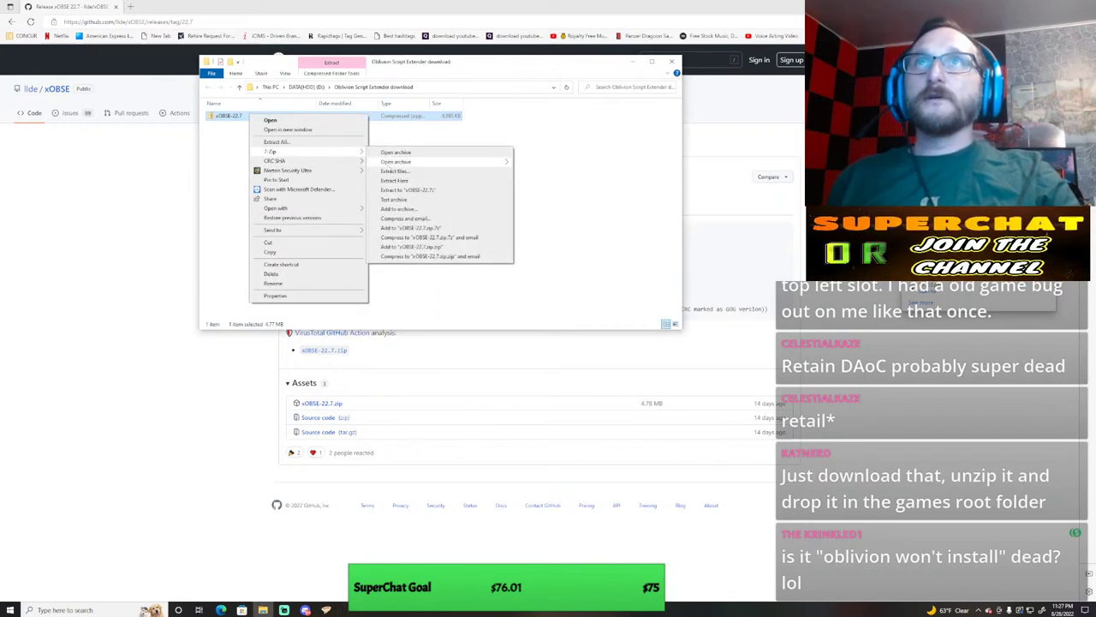
left_click(396, 180)
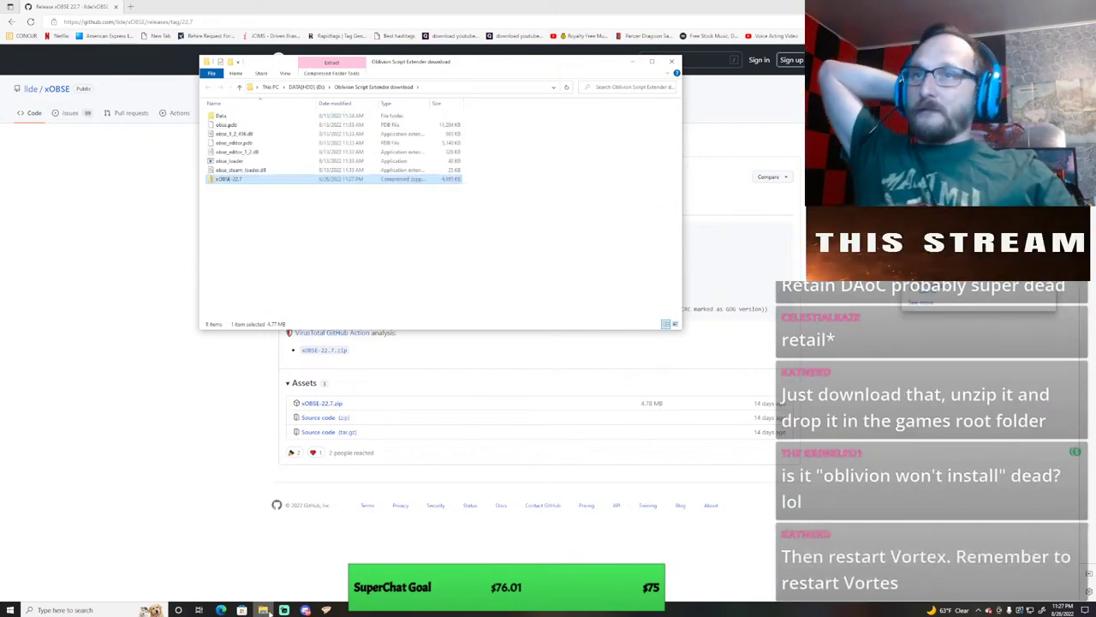
- Place the download and Steam Oblivion folders side by side and move the extracted Data folder and obse files into the game's root folder
left_click(263, 609)
left_click(263, 609)
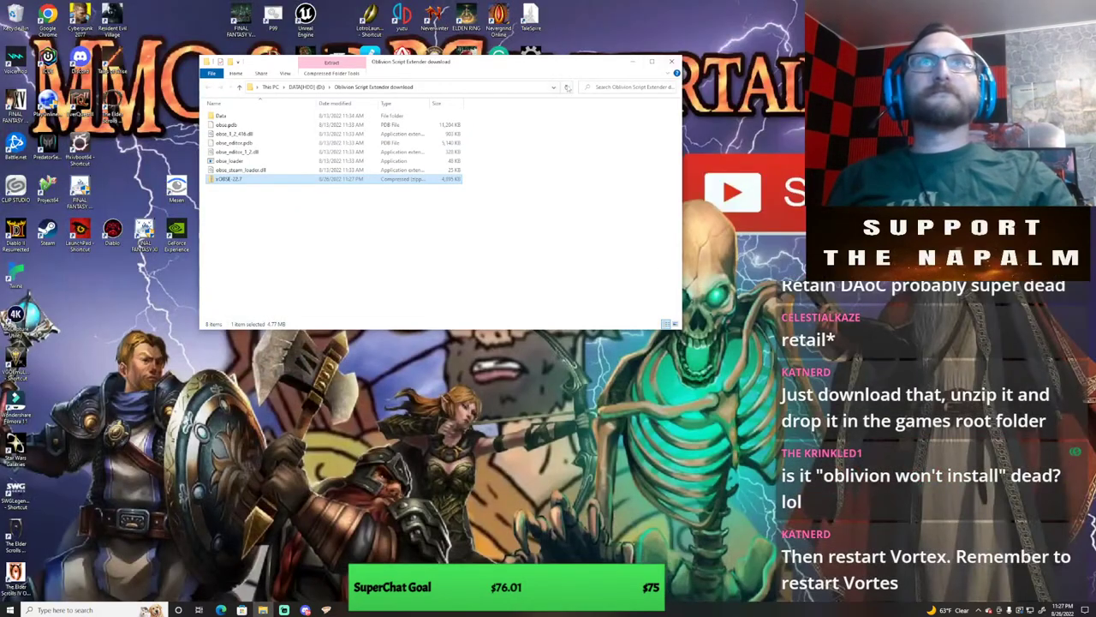
left_click_drag(566, 62, 905, 80)
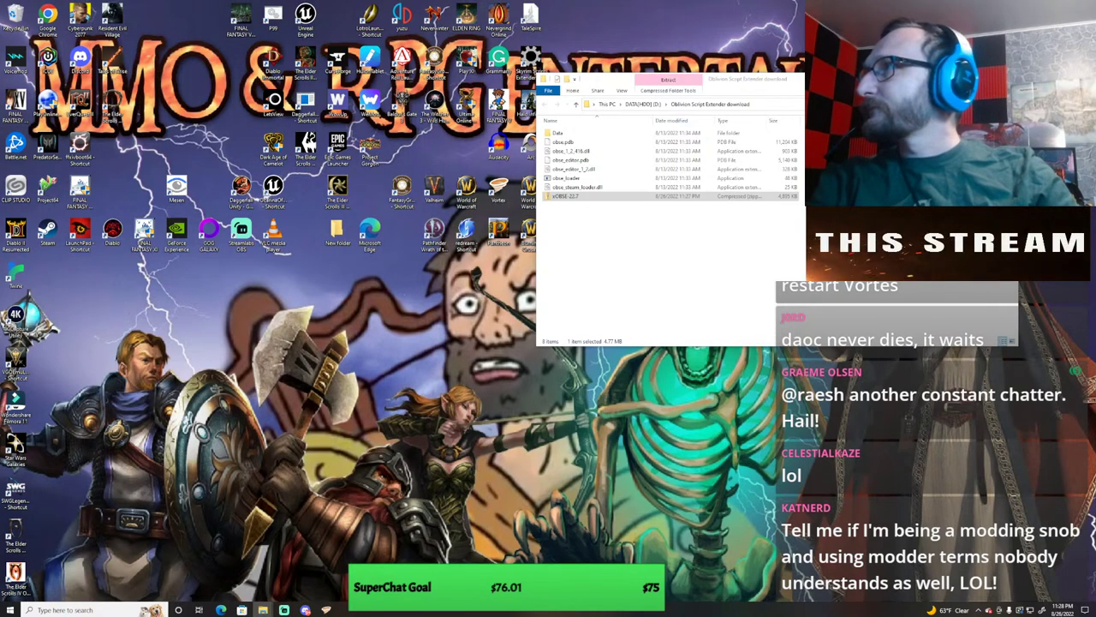
left_click_drag(462, 44, 274, 94)
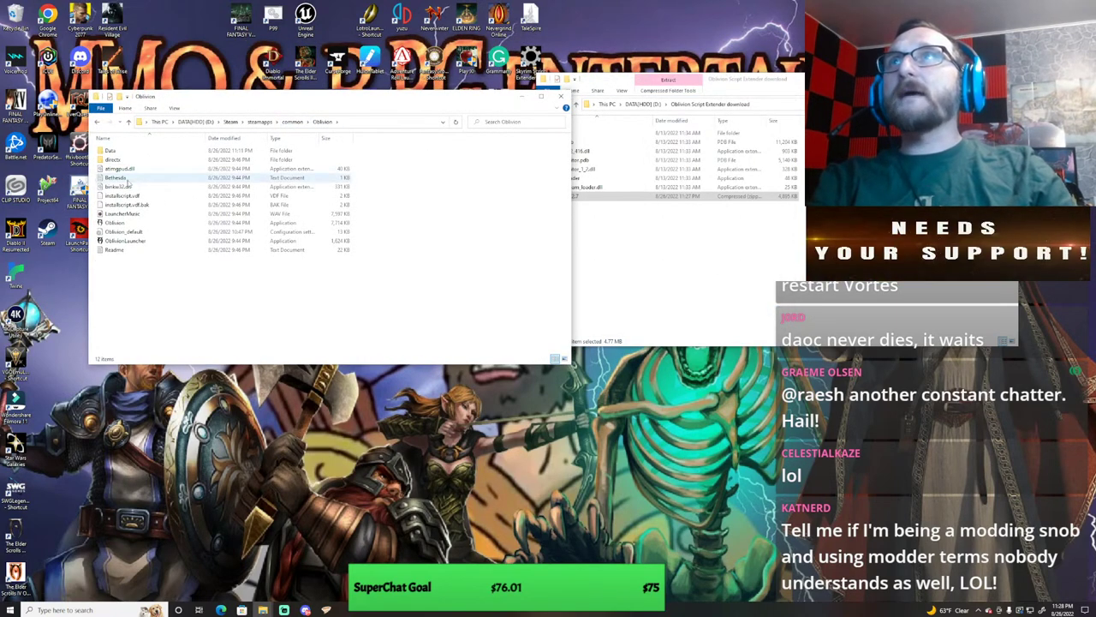
left_click(796, 77)
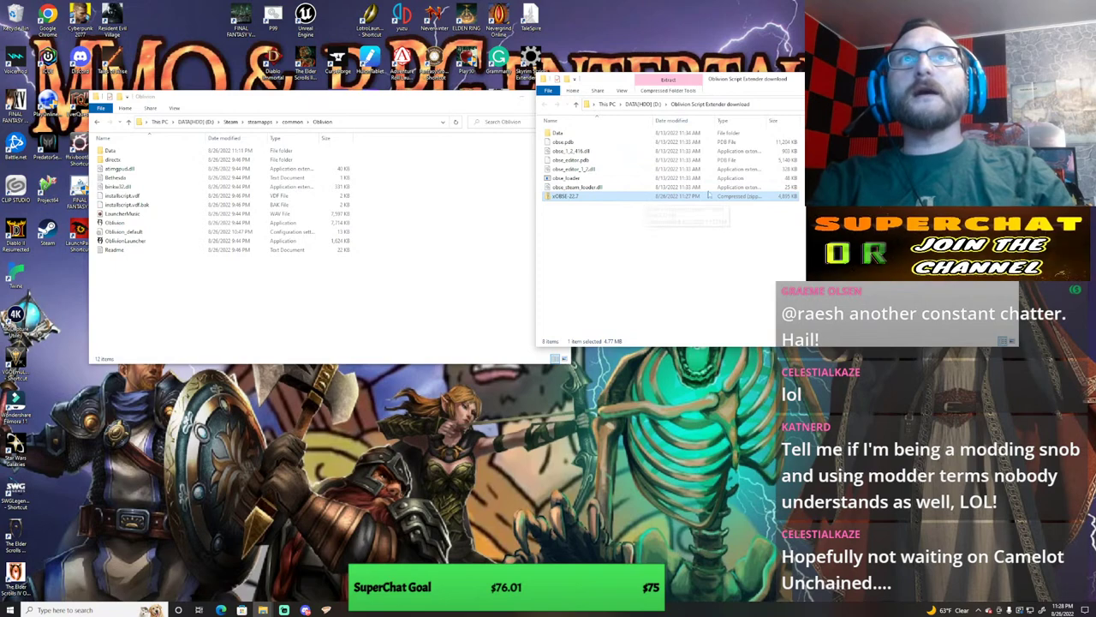
left_click(754, 187)
left_click_drag(754, 187, 440, 274)
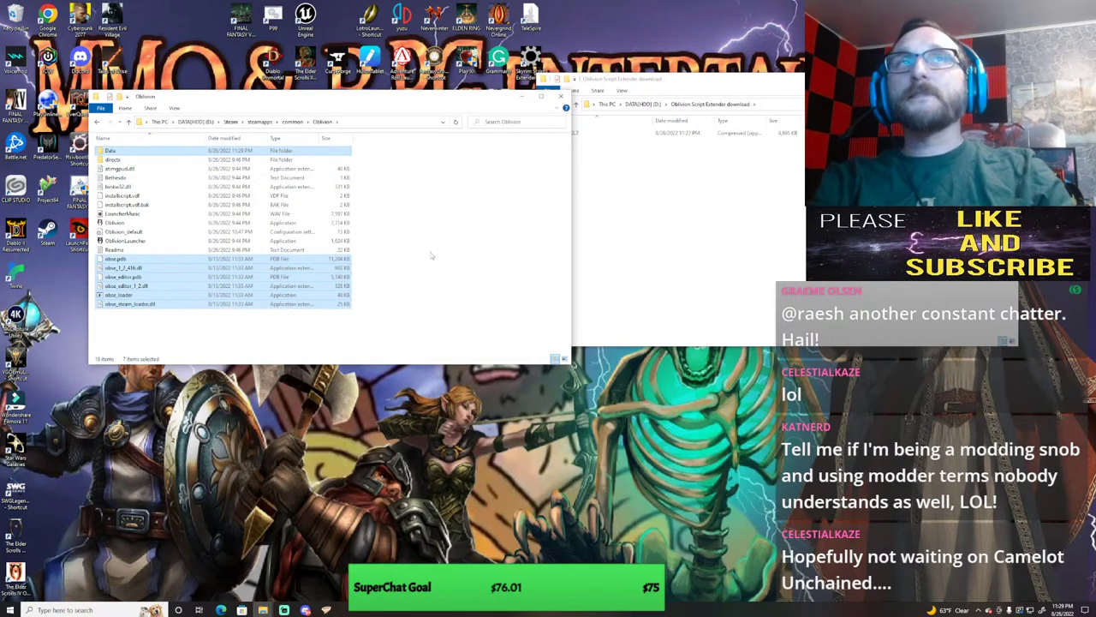
left_click(461, 247)
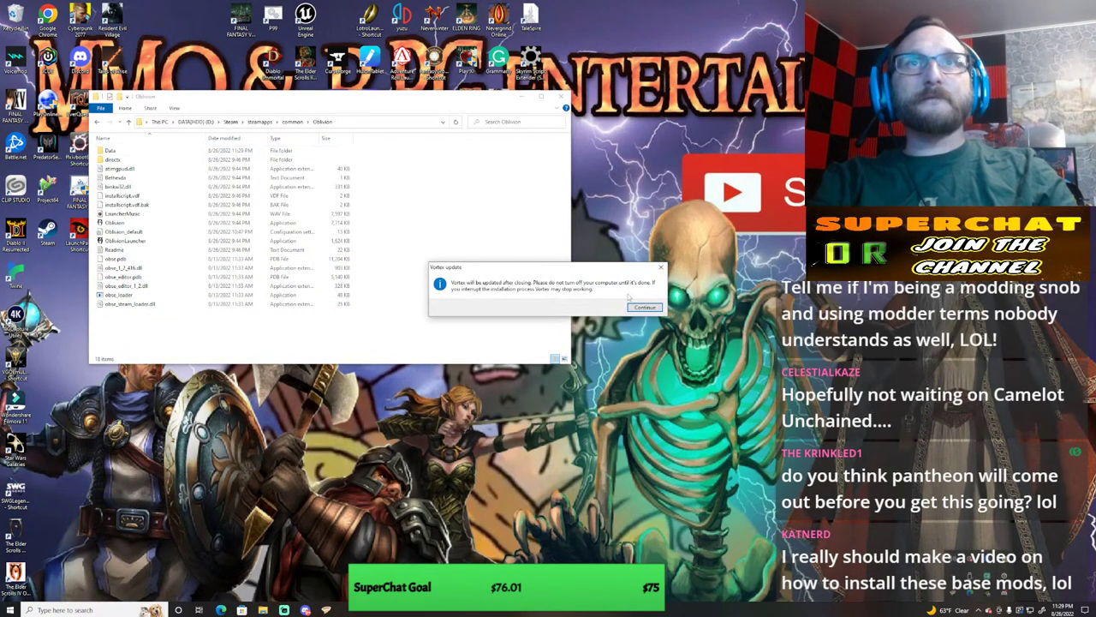
- Continue with the Vortex update and move the Oblivion folder window clear of the desktop shortcuts
left_click(644, 308)
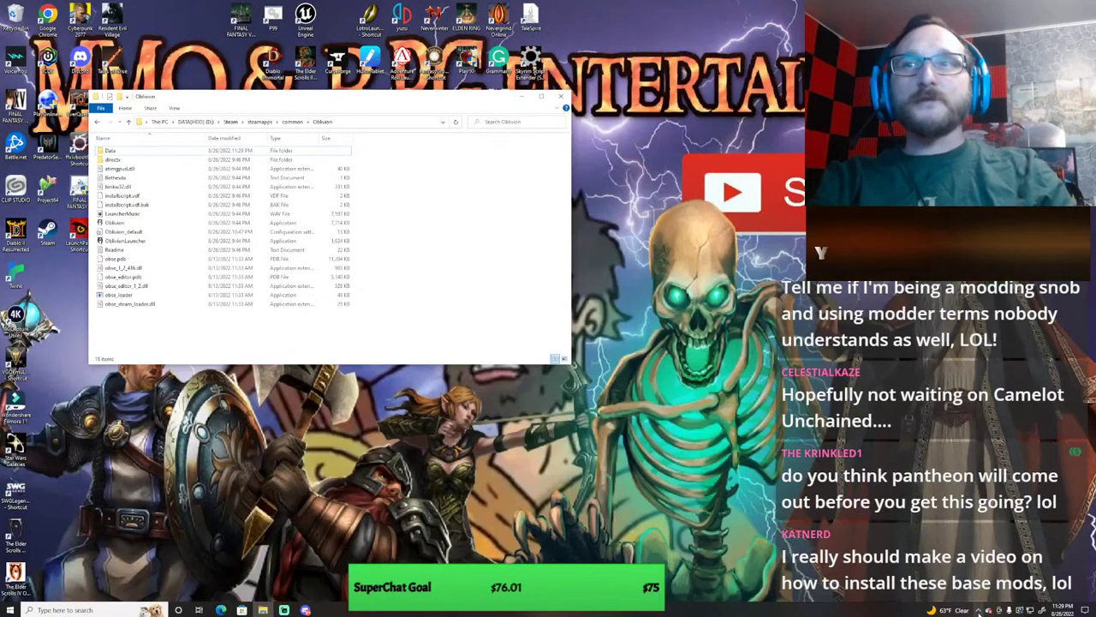
left_click(980, 609)
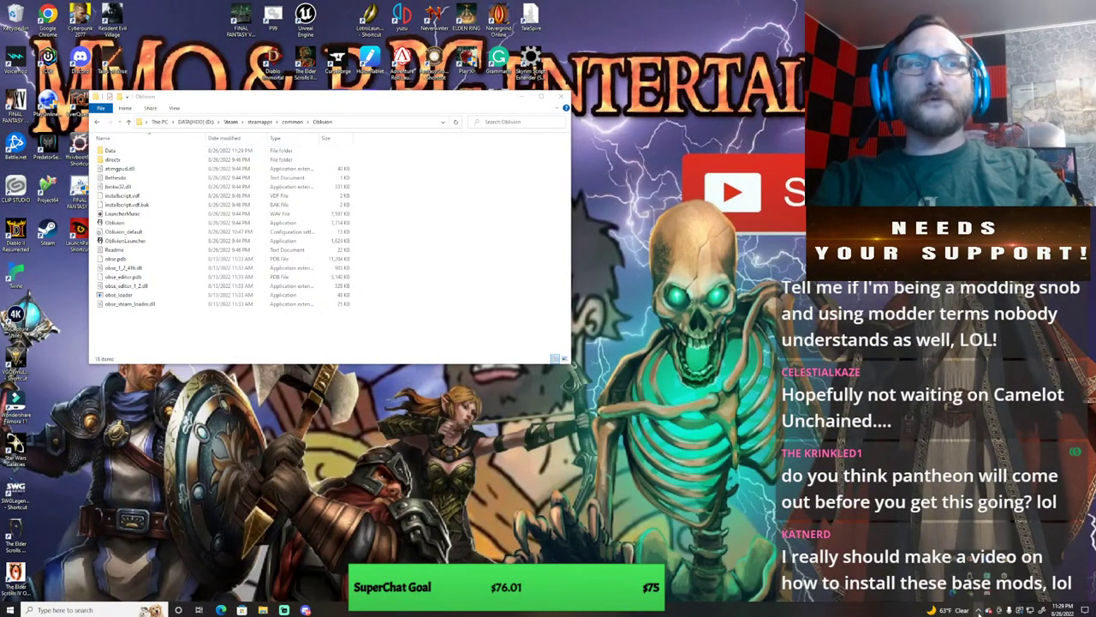
left_click_drag(347, 102, 519, 98)
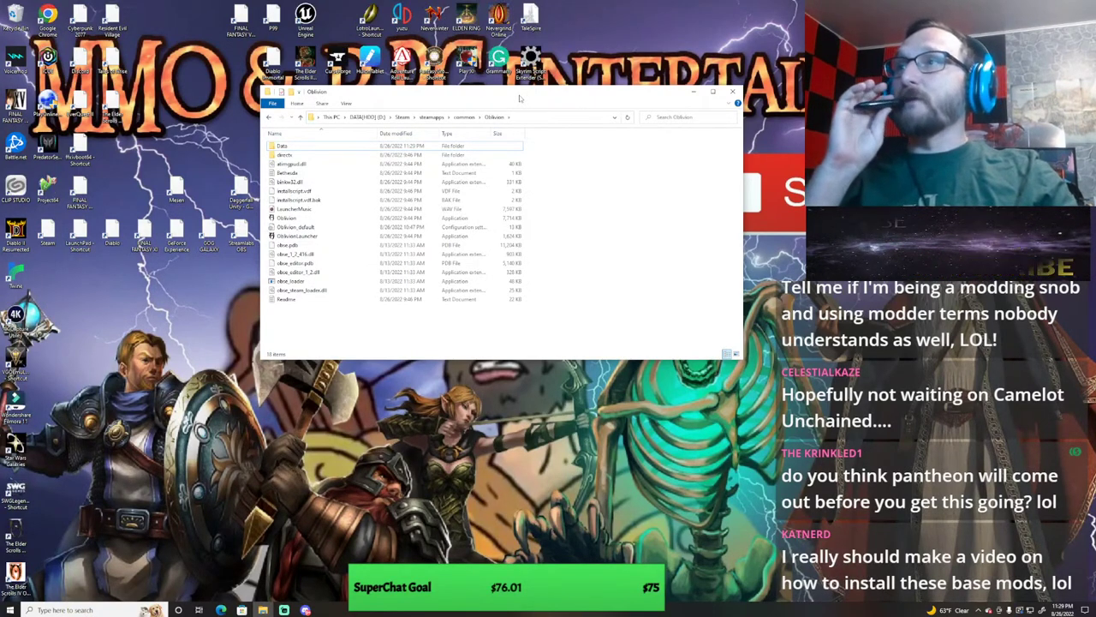
left_click_drag(519, 97, 565, 99)
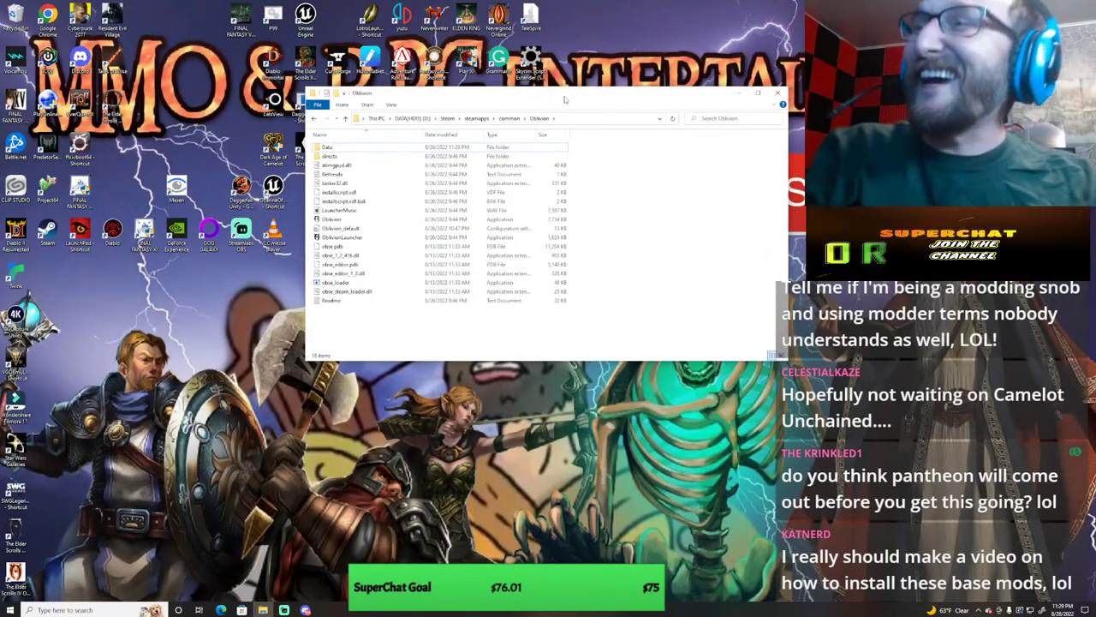
left_click_drag(564, 99, 716, 97)
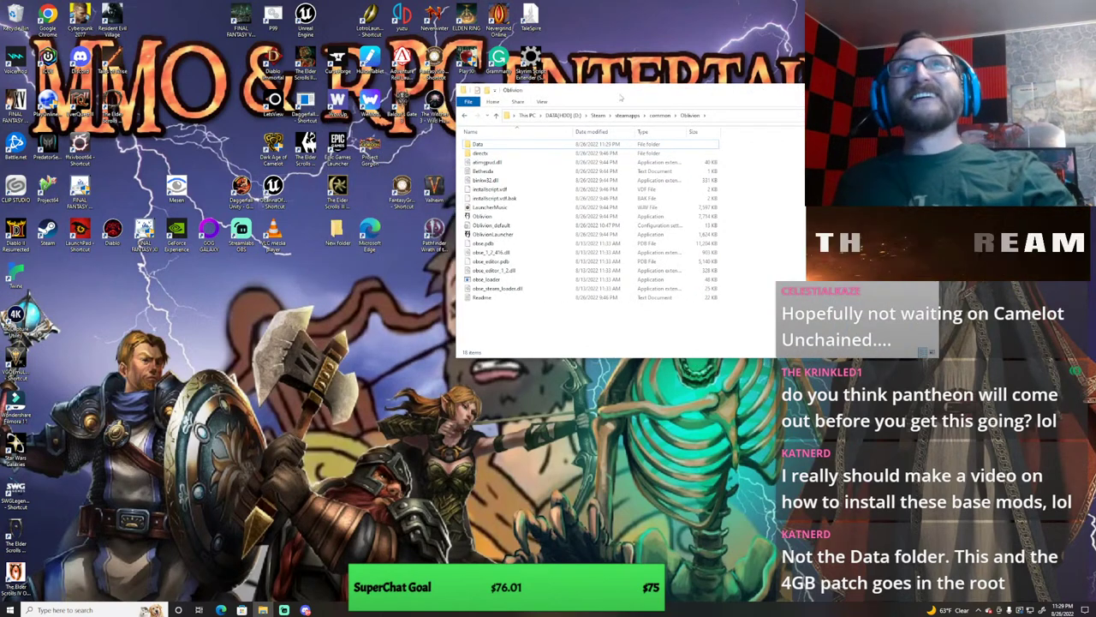
left_click_drag(619, 98, 769, 77)
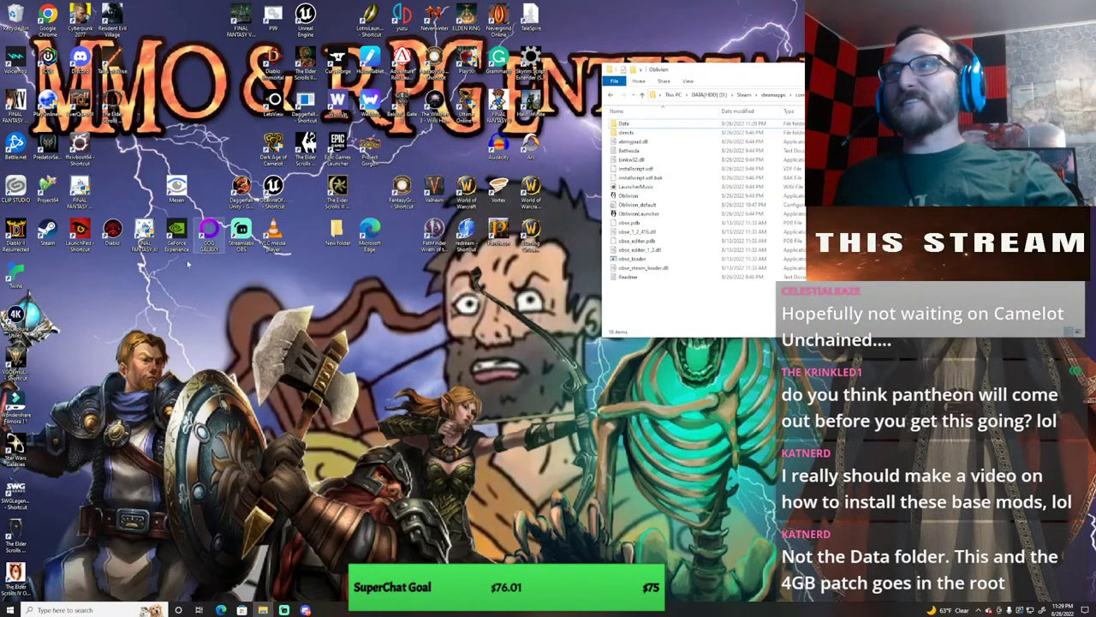
- Launch Vortex and apply its fix to install the required Microsoft .NET version
left_click(499, 190)
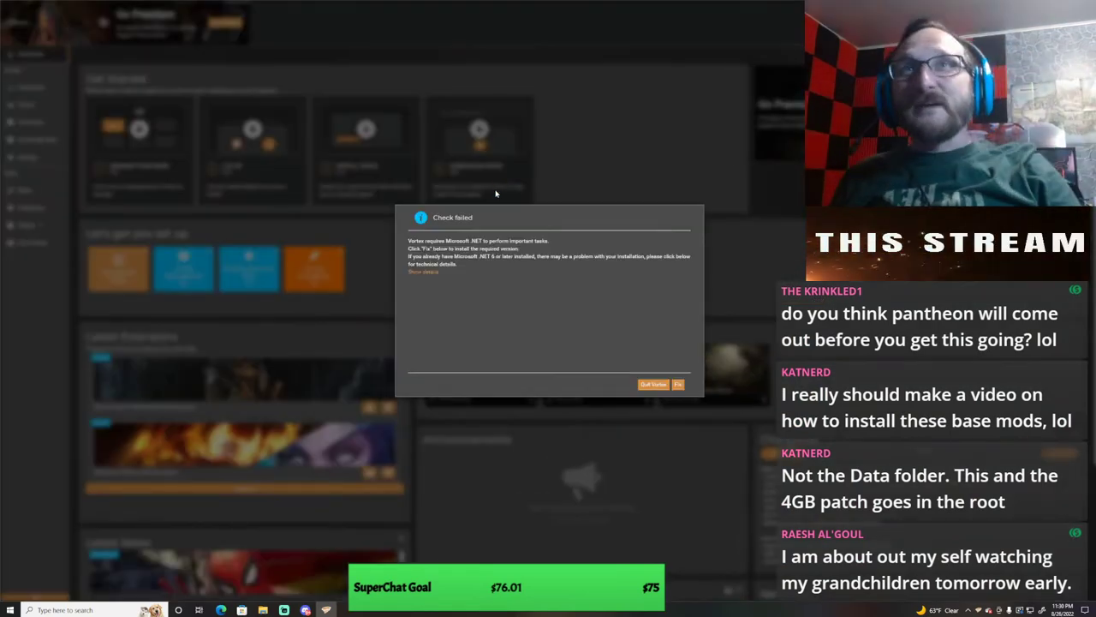
left_click(677, 384)
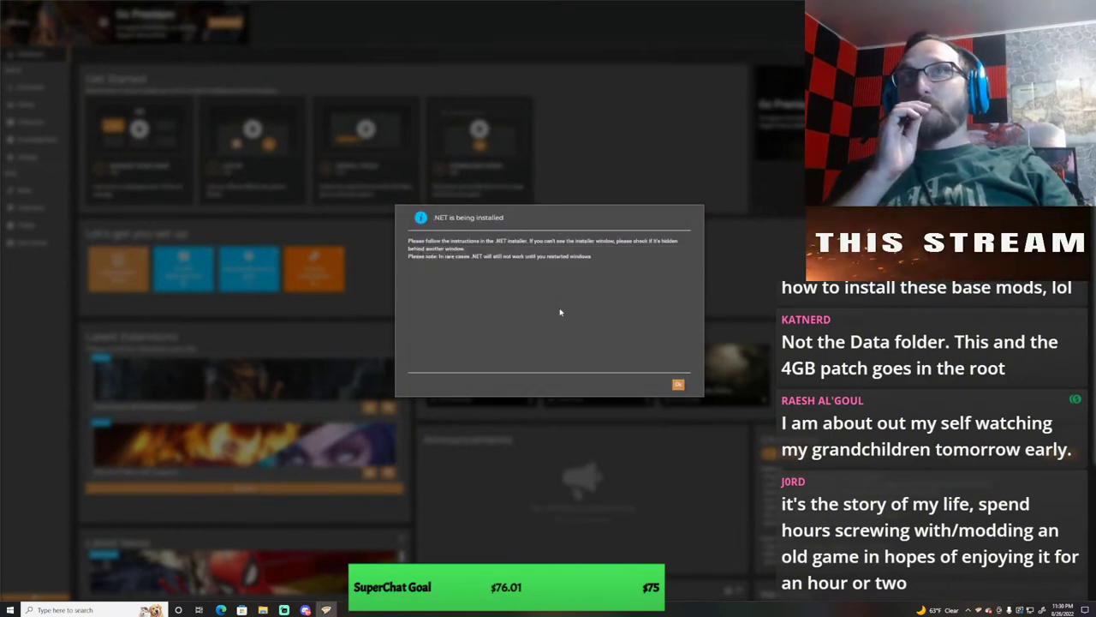
left_click(677, 385)
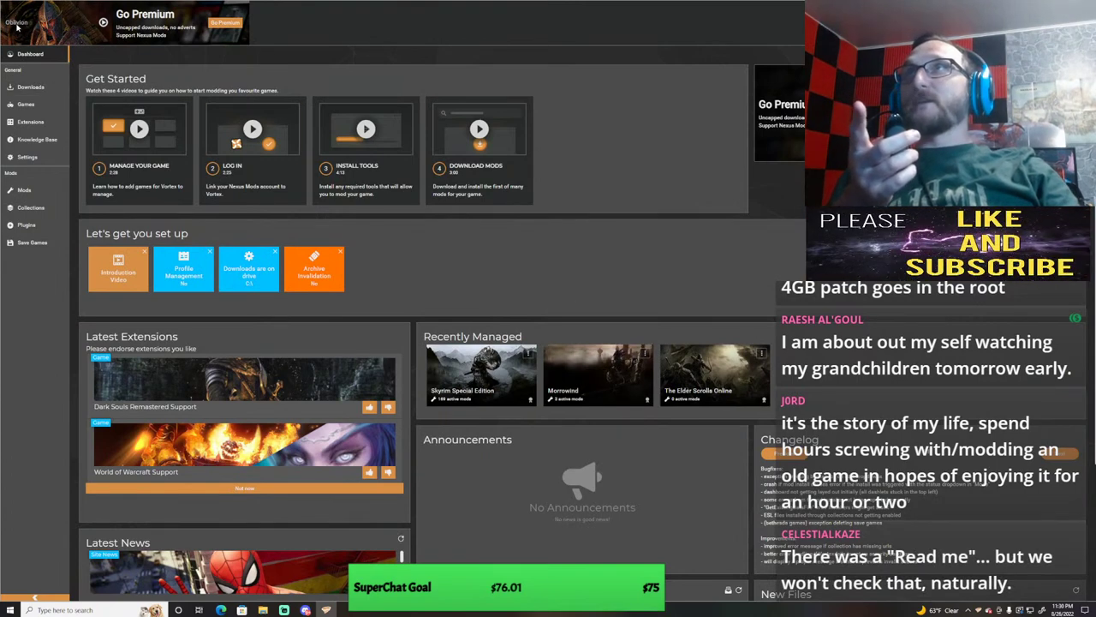
- Look through the Vortex dashboard and the list of managed games for the Oblivion entry
mouse_move(16, 27)
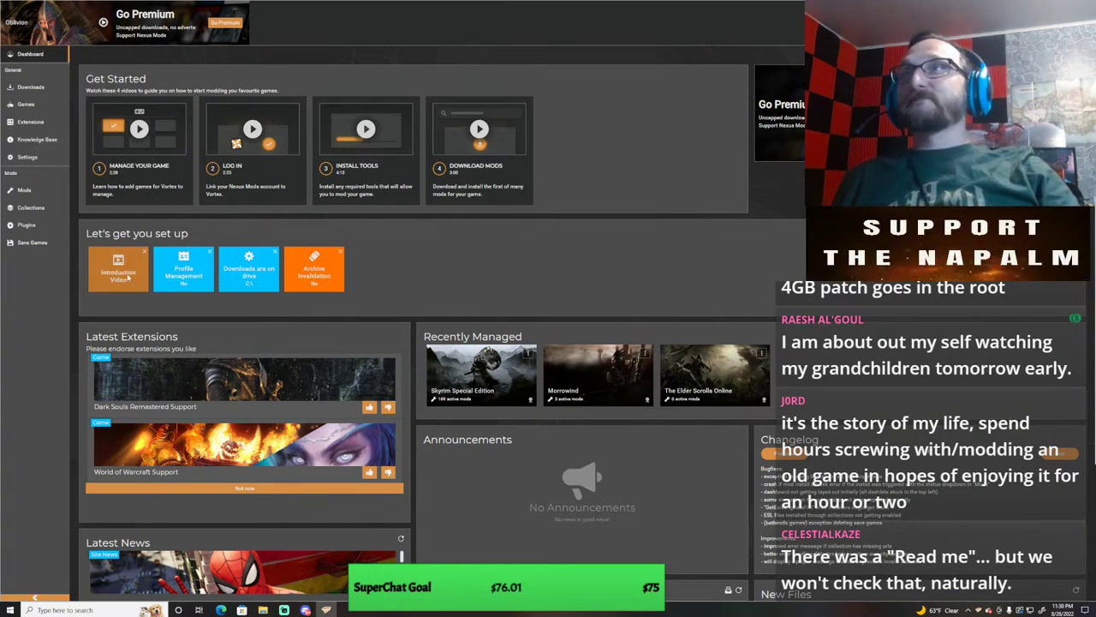
left_click(26, 107)
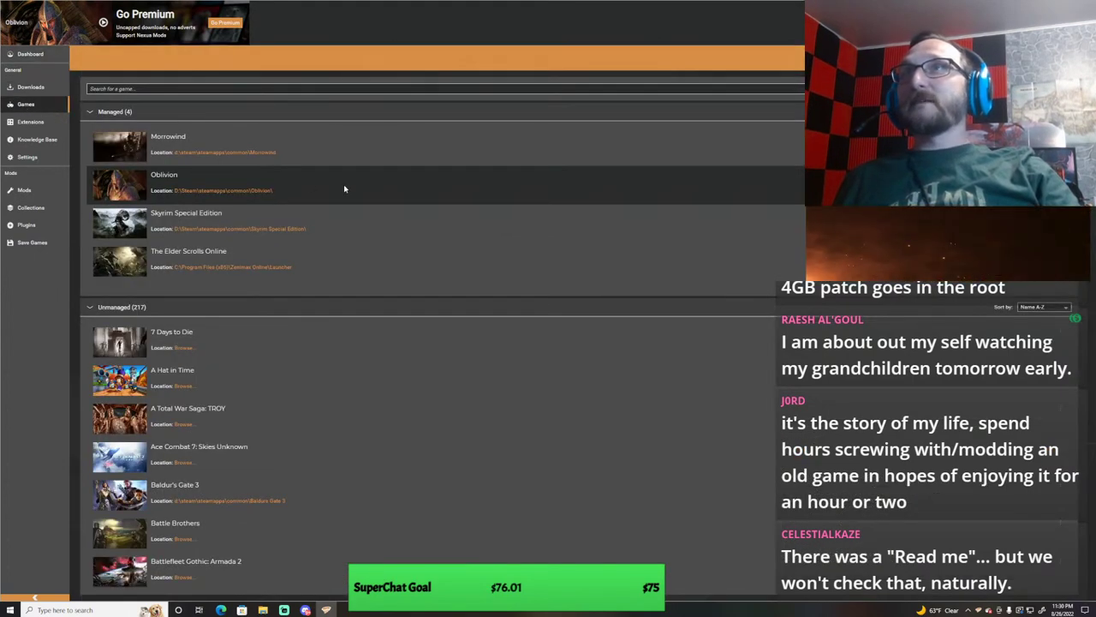
left_click(30, 54)
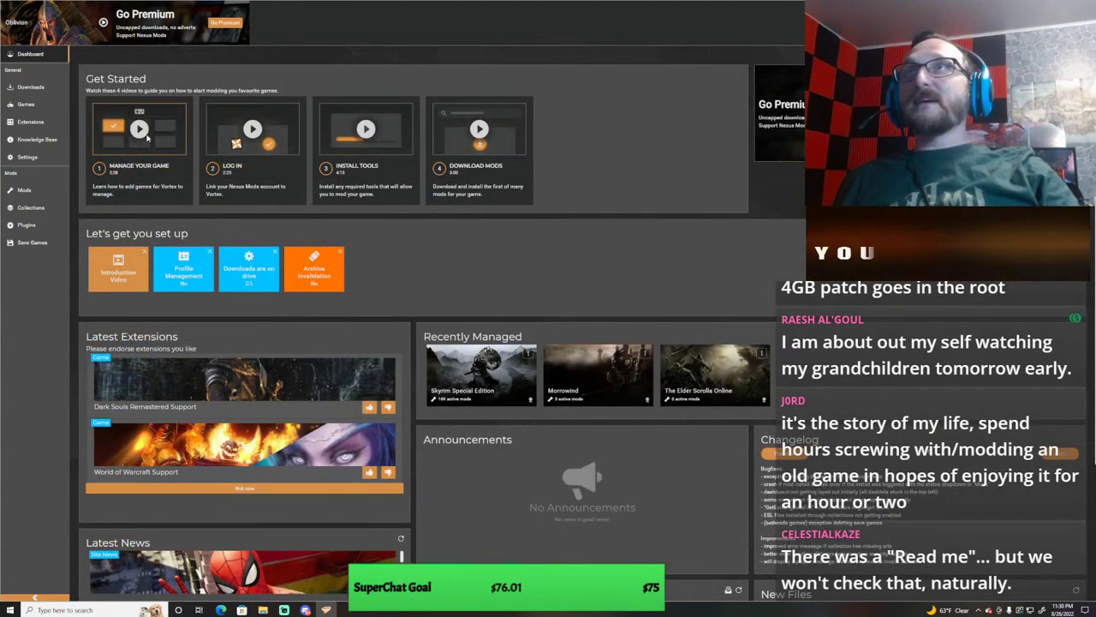
scroll(355, 319, "down", 2)
scroll(355, 319, "up", 2)
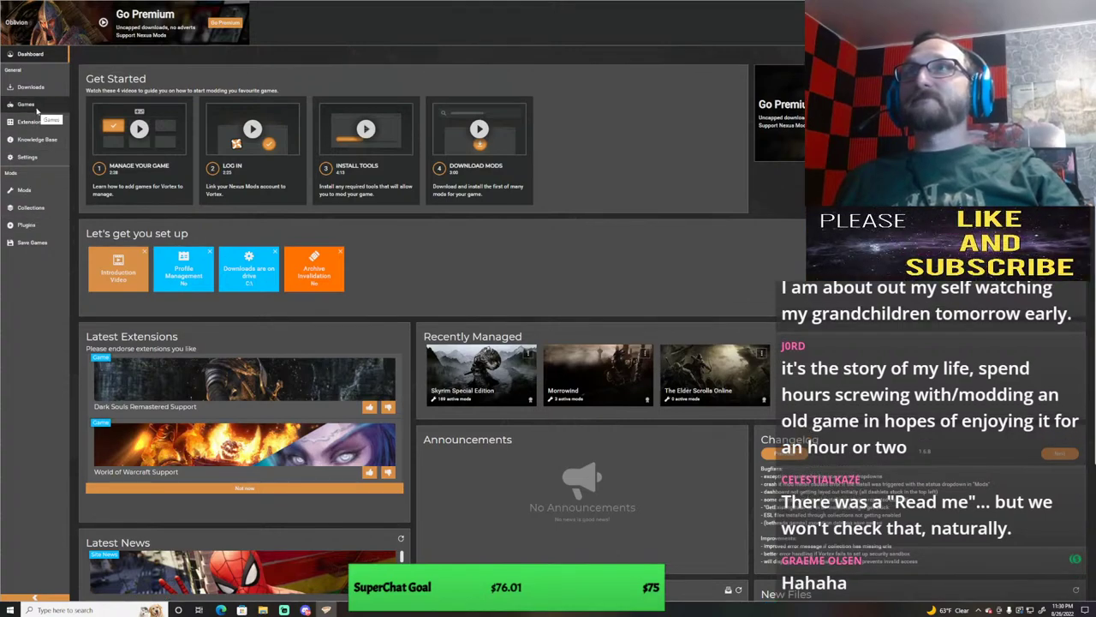
left_click(38, 106)
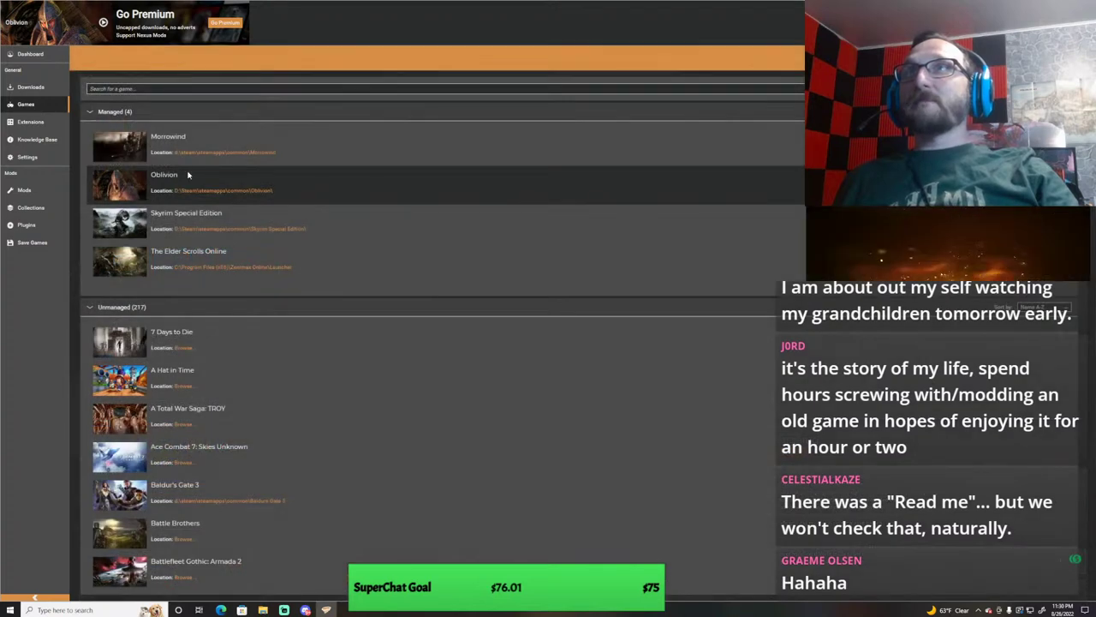